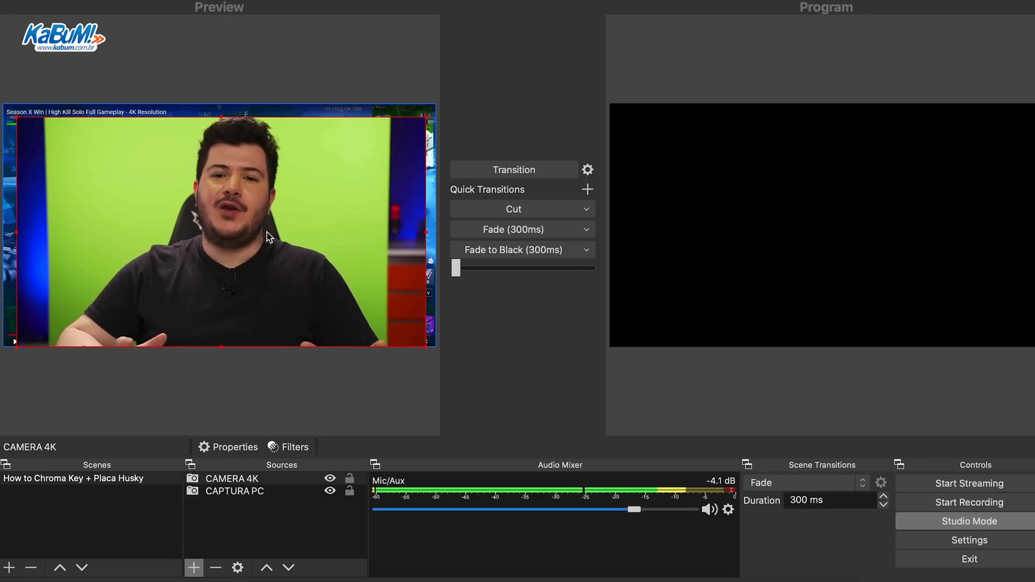
Shrink the CAMERA 4K source in the preview and crop its left and right sides to the edges of the green backdrop.
{"action": "left_click", "coordinate": [128, 238]}
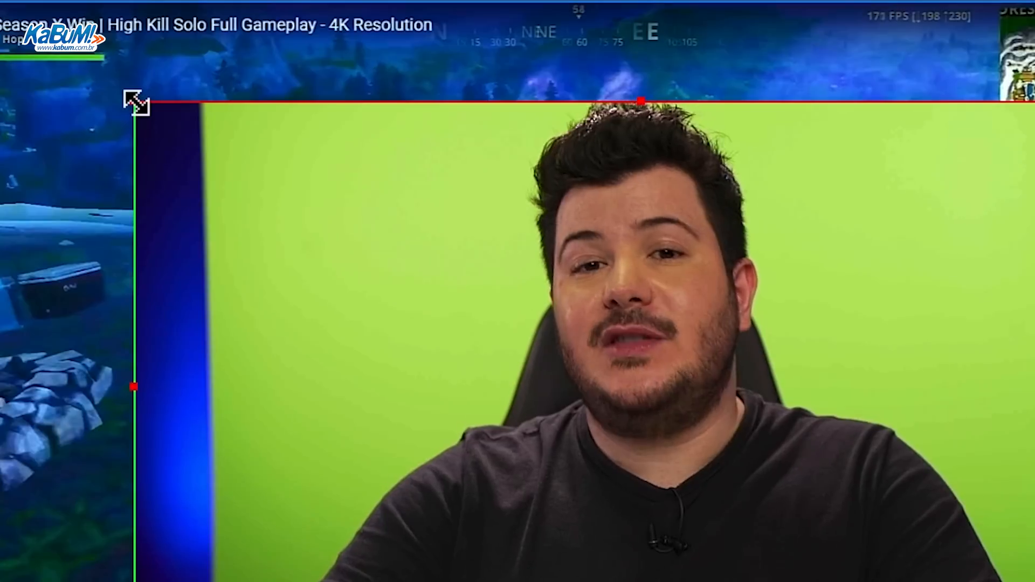
{"action": "left_click_drag", "start_coordinate": [137, 102], "coordinate": [461, 299]}
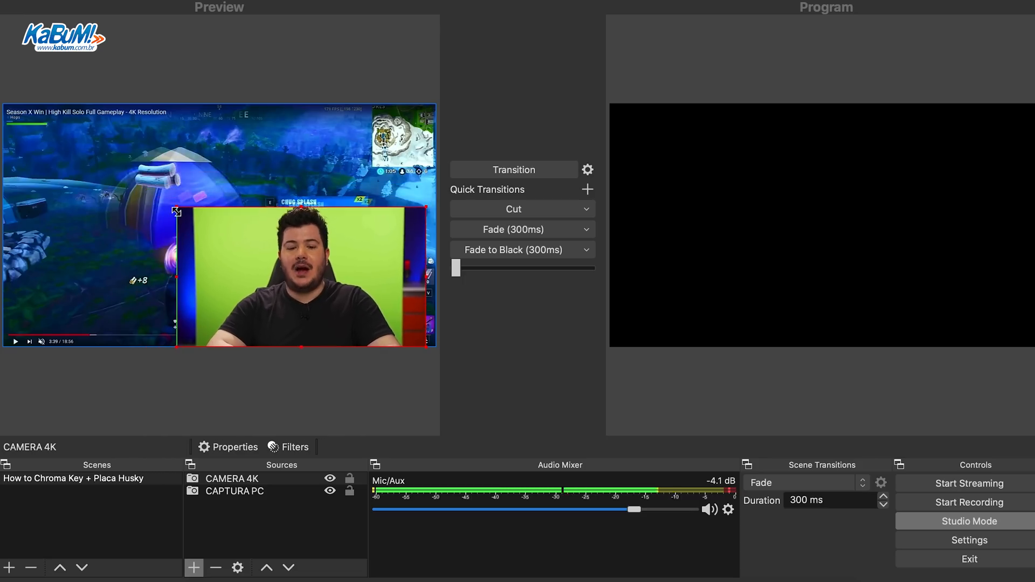
{"action": "left_click_drag", "start_coordinate": [177, 212], "coordinate": [60, 157]}
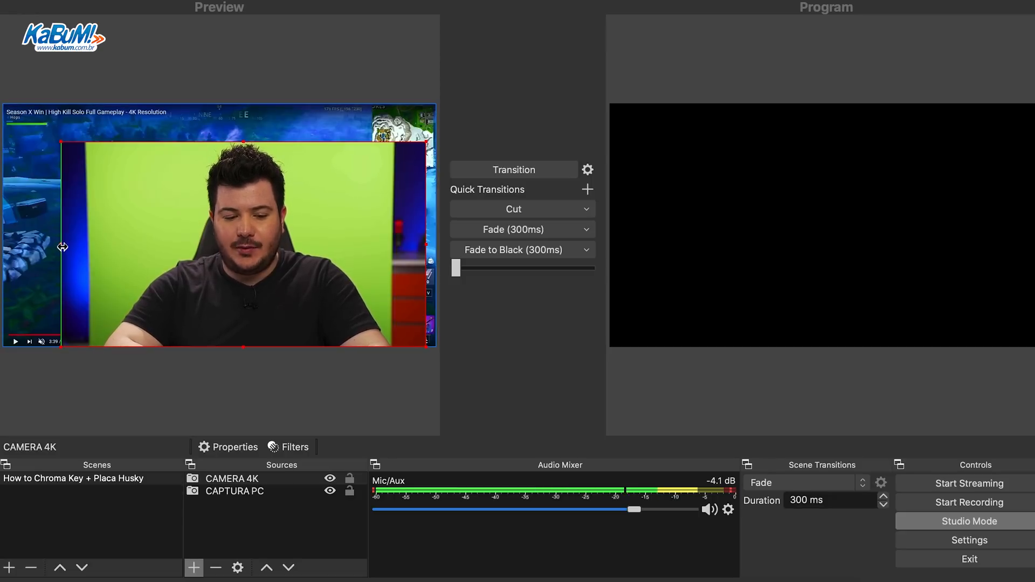
{"action": "left_click_drag", "start_coordinate": [60, 248], "coordinate": [78, 251]}
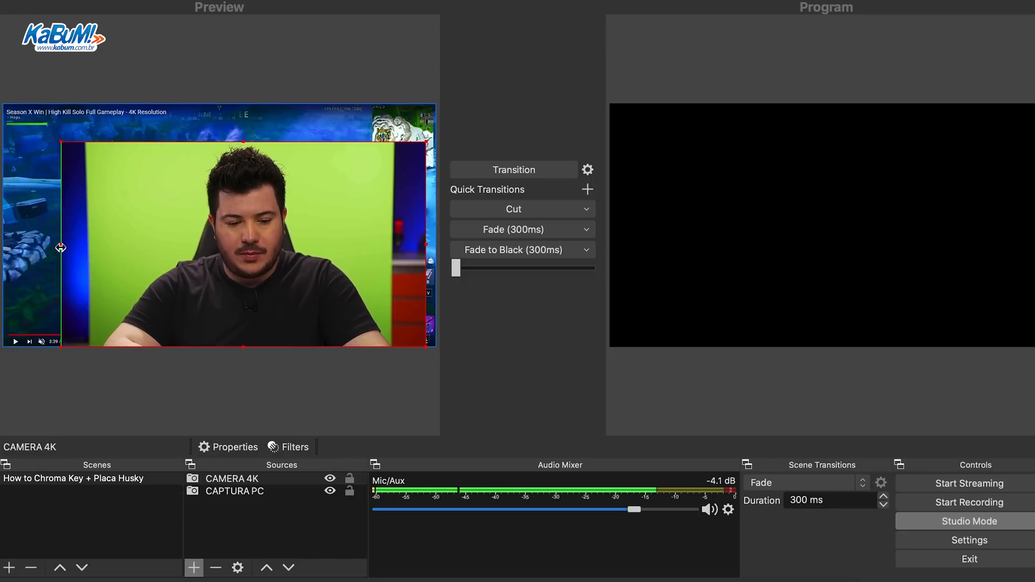
{"action": "left_click_drag", "start_coordinate": [118, 366], "coordinate": [135, 382]}
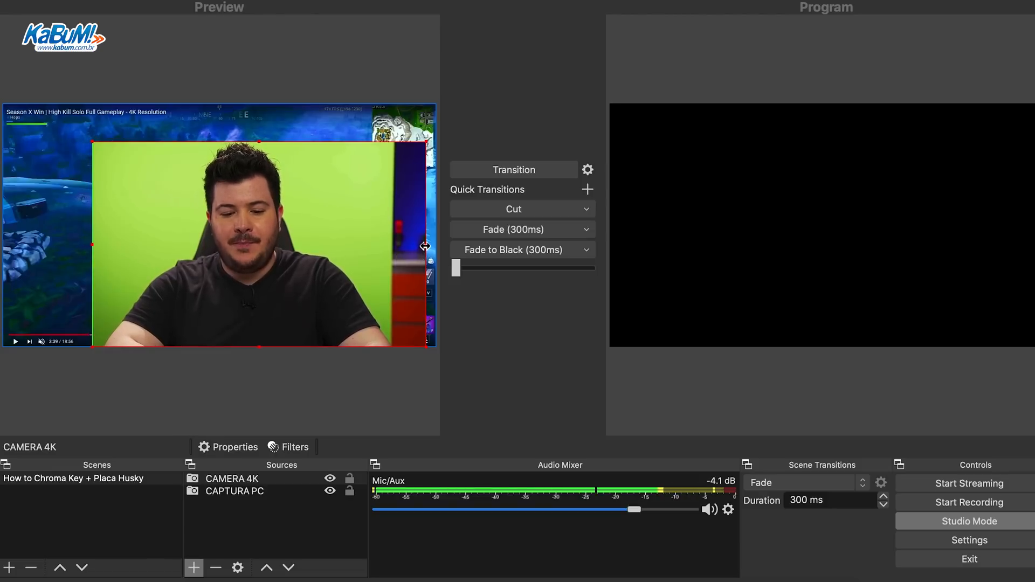
{"action": "left_click_drag", "start_coordinate": [425, 247], "coordinate": [390, 249]}
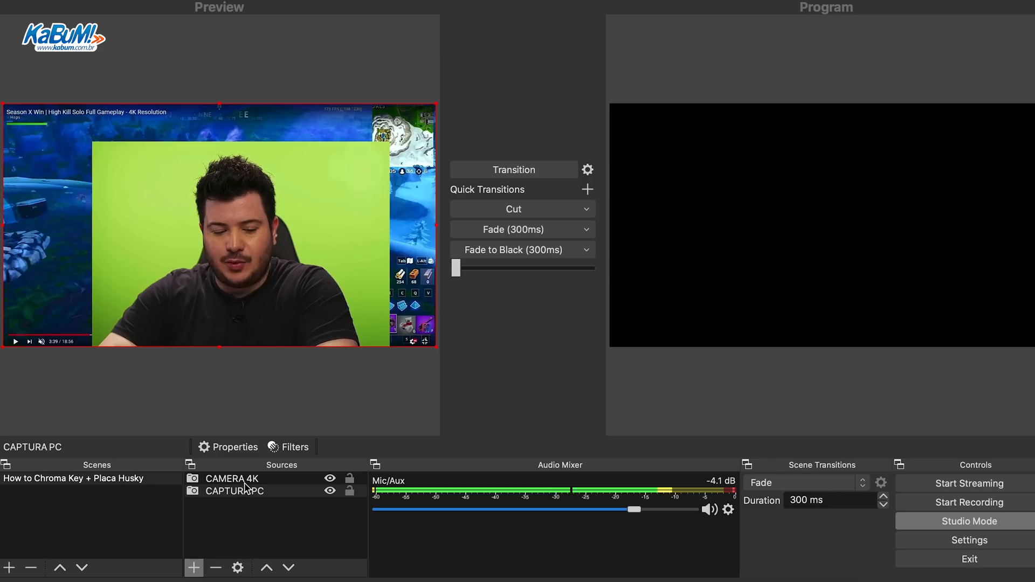
Add a Chroma Key effect filter with the default name to the CAMERA 4K source.
{"action": "left_click", "coordinate": [243, 481]}
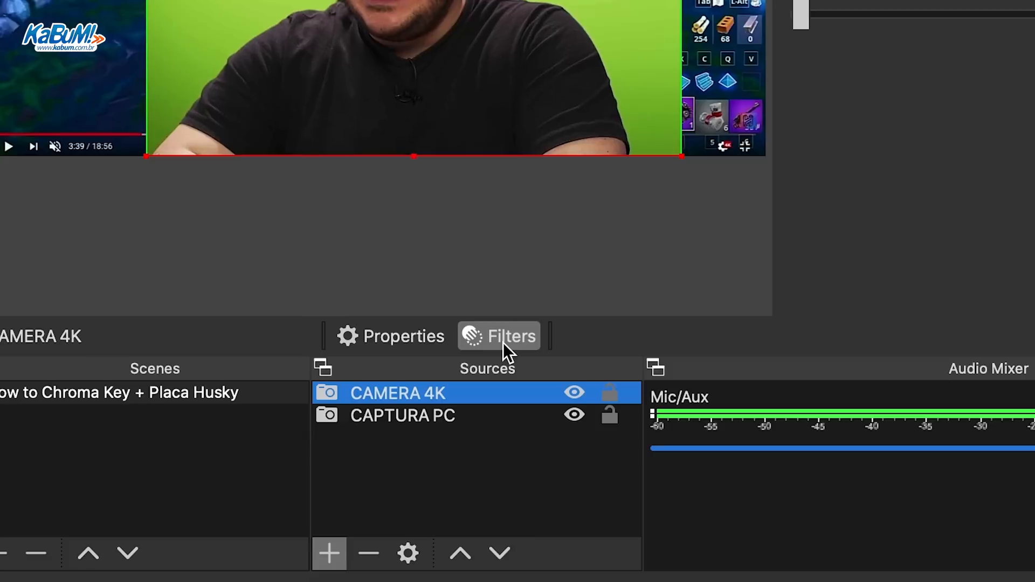
{"action": "left_click", "coordinate": [503, 343]}
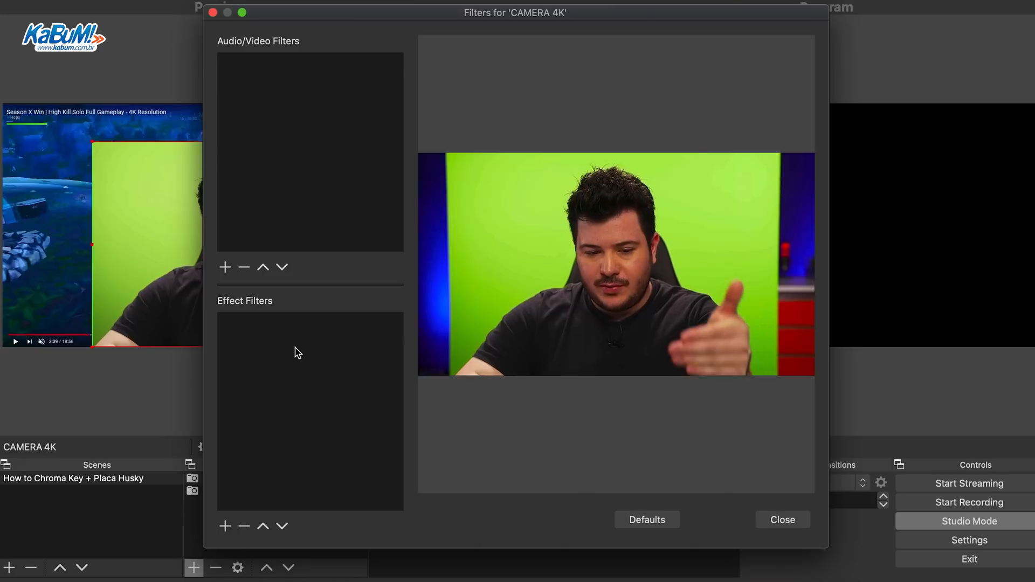
{"action": "left_click", "coordinate": [225, 526]}
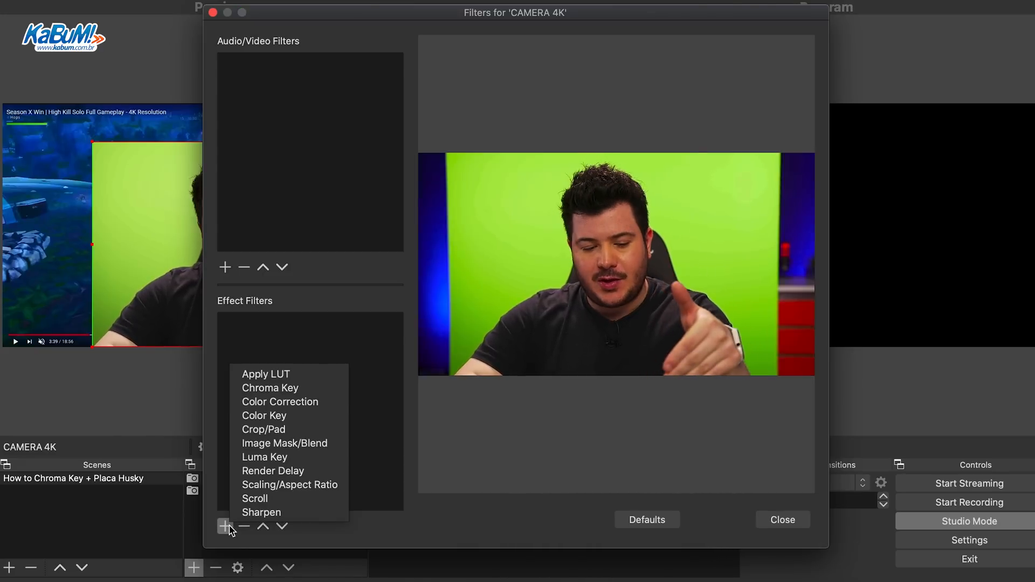
{"action": "left_click", "coordinate": [325, 388]}
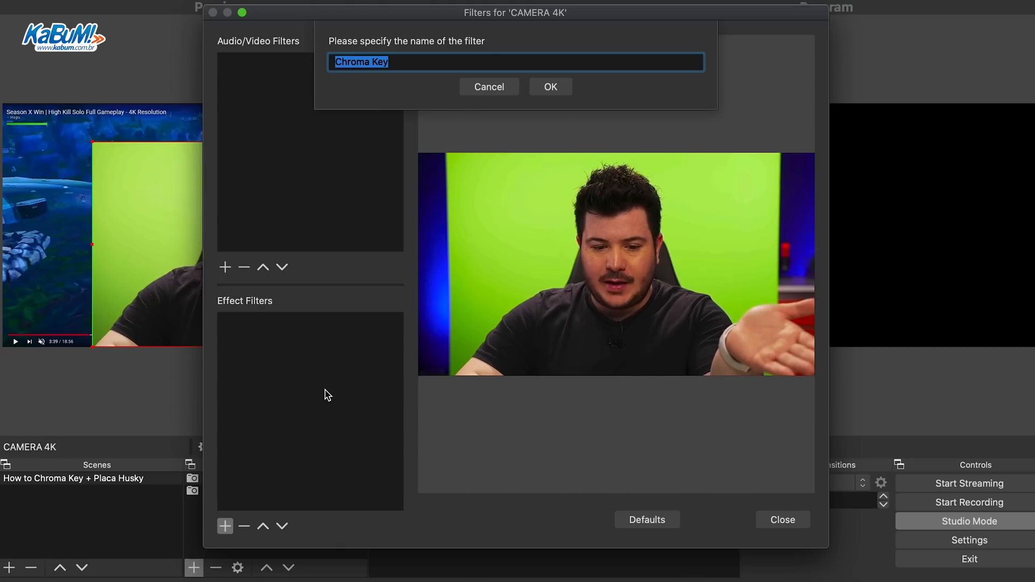
{"action": "left_click", "coordinate": [549, 91]}
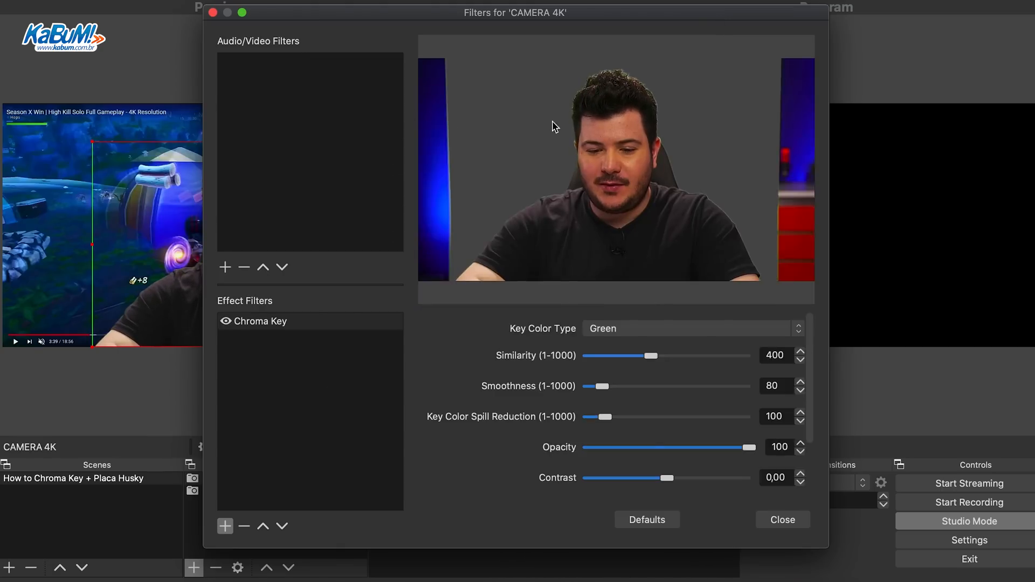
Try the Blue and Magenta key color types on the Chroma Key filter and return it to Green.
{"action": "left_click", "coordinate": [682, 335]}
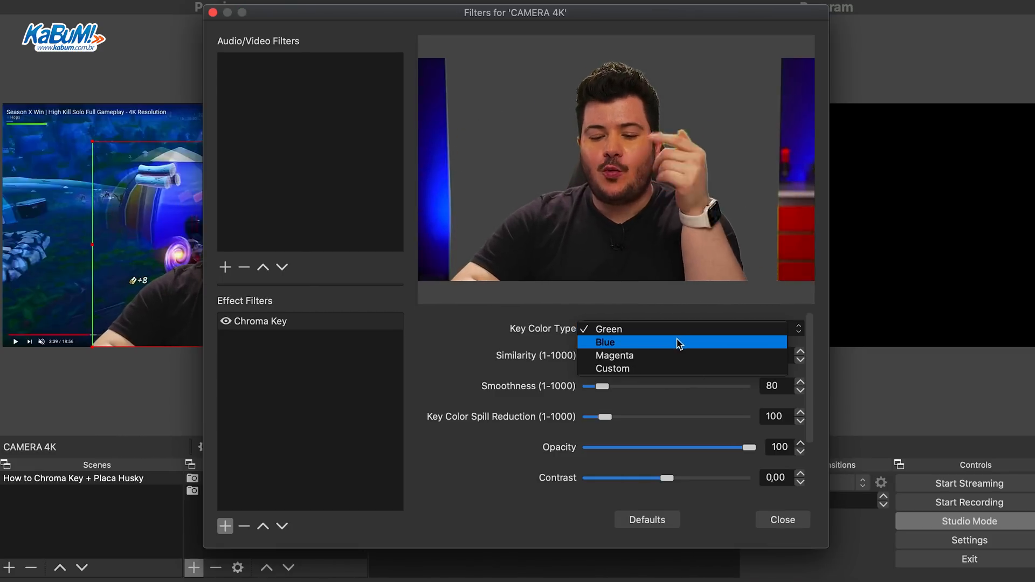
{"action": "left_click", "coordinate": [678, 343]}
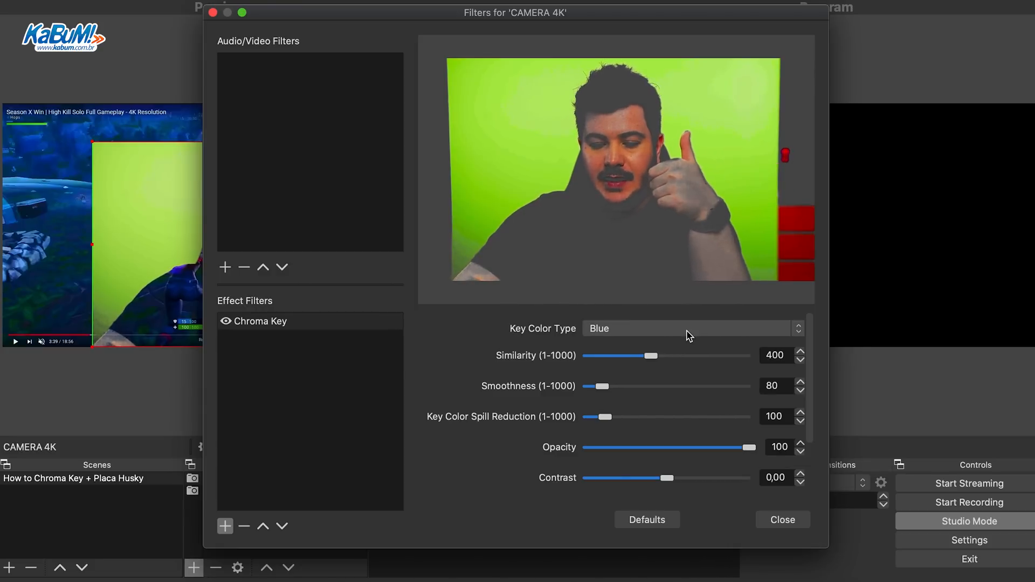
{"action": "left_click", "coordinate": [681, 331]}
{"action": "left_click", "coordinate": [681, 345]}
{"action": "left_click", "coordinate": [681, 326]}
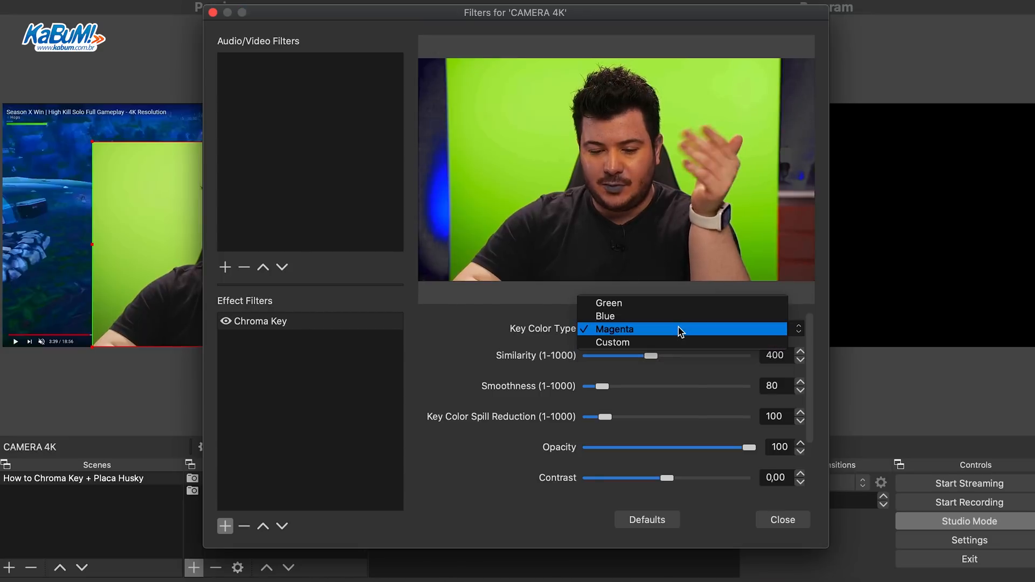
{"action": "left_click", "coordinate": [675, 344]}
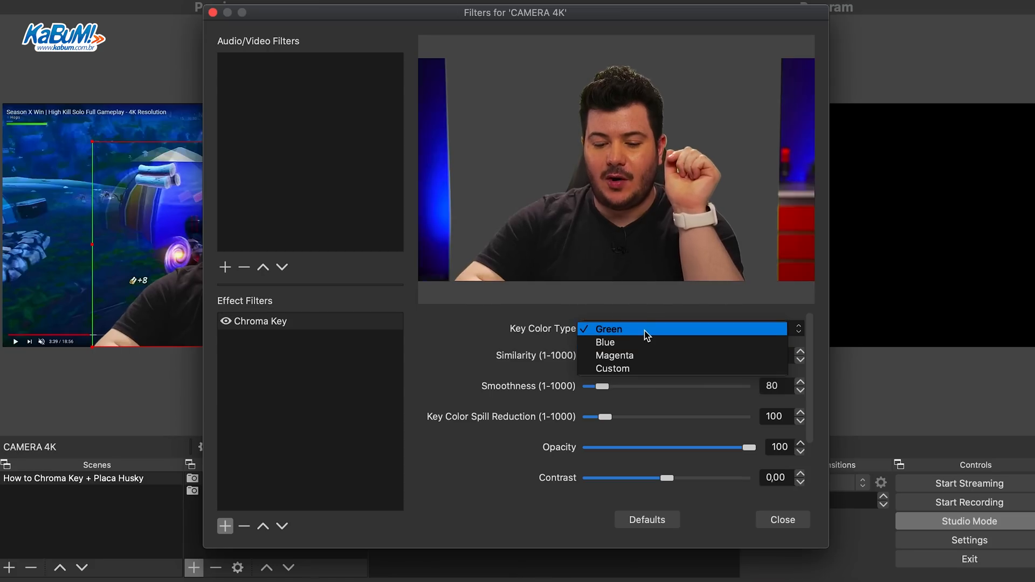
{"action": "left_click", "coordinate": [646, 332]}
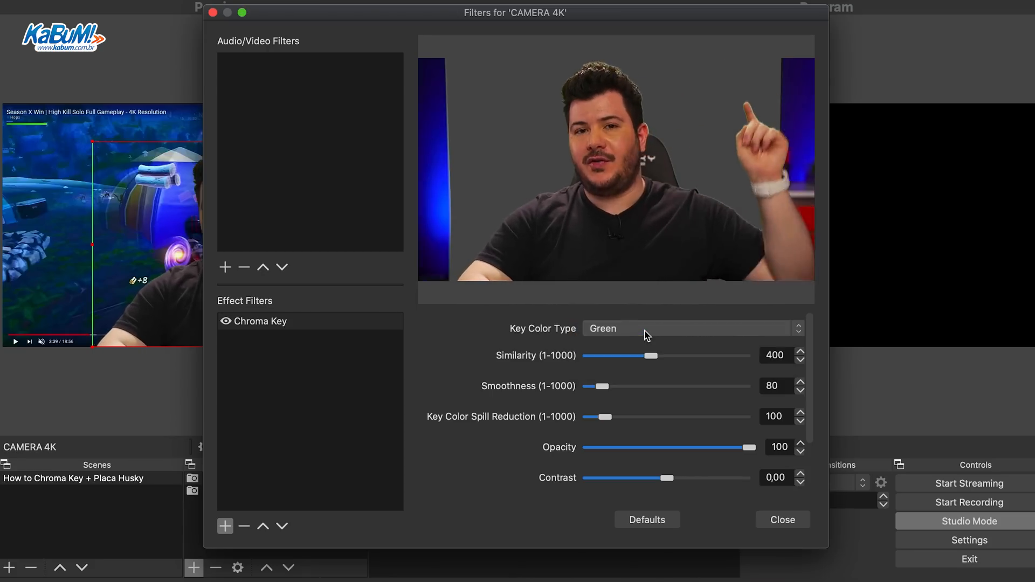
Set the Chroma Key filter's similarity to 403 and adjust its smoothness.
{"action": "left_click_drag", "start_coordinate": [634, 358], "coordinate": [592, 358]}
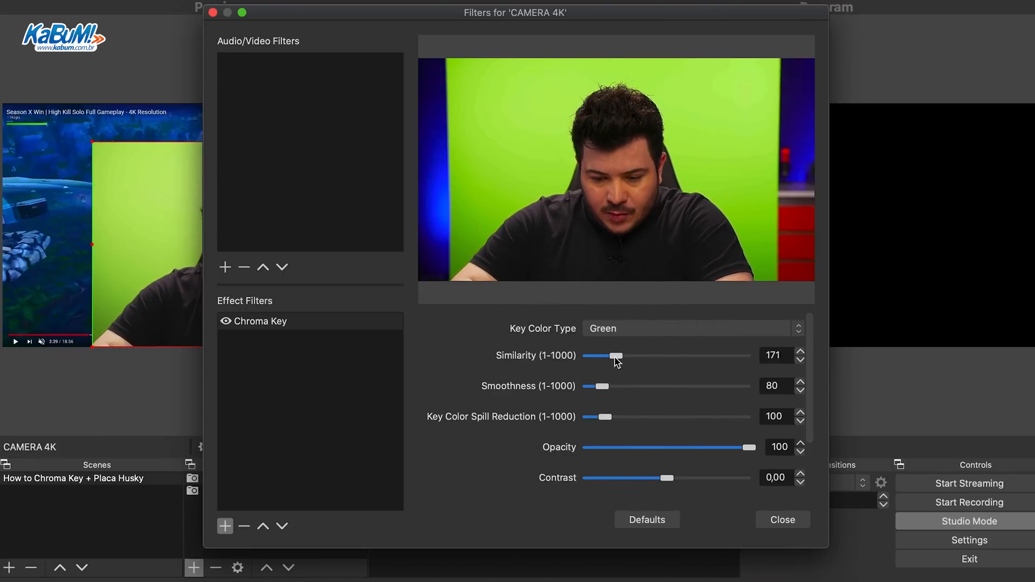
{"action": "left_click_drag", "start_coordinate": [626, 358], "coordinate": [647, 365]}
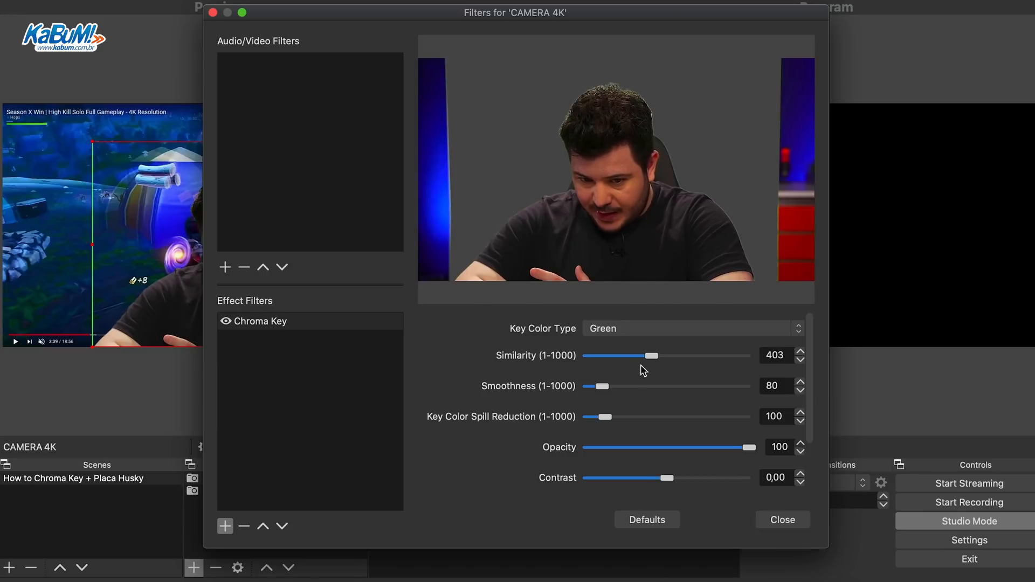
{"action": "mouse_move", "coordinate": [603, 385]}
{"action": "left_mouse_down"}
{"action": "mouse_move", "coordinate": [613, 385]}
{"action": "mouse_move", "coordinate": [598, 384]}
{"action": "left_mouse_up"}
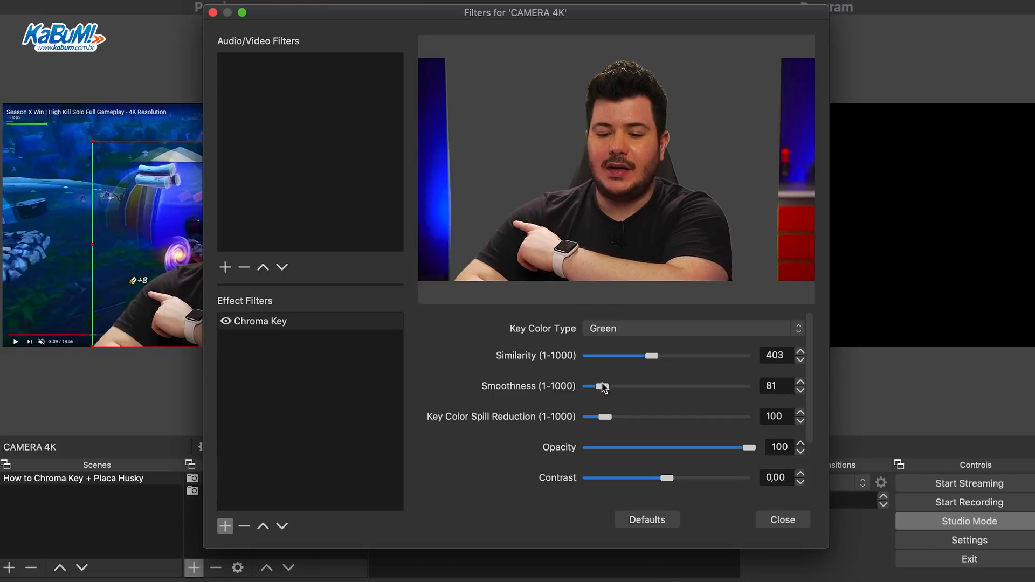
{"action": "left_click_drag", "start_coordinate": [606, 387], "coordinate": [631, 417]}
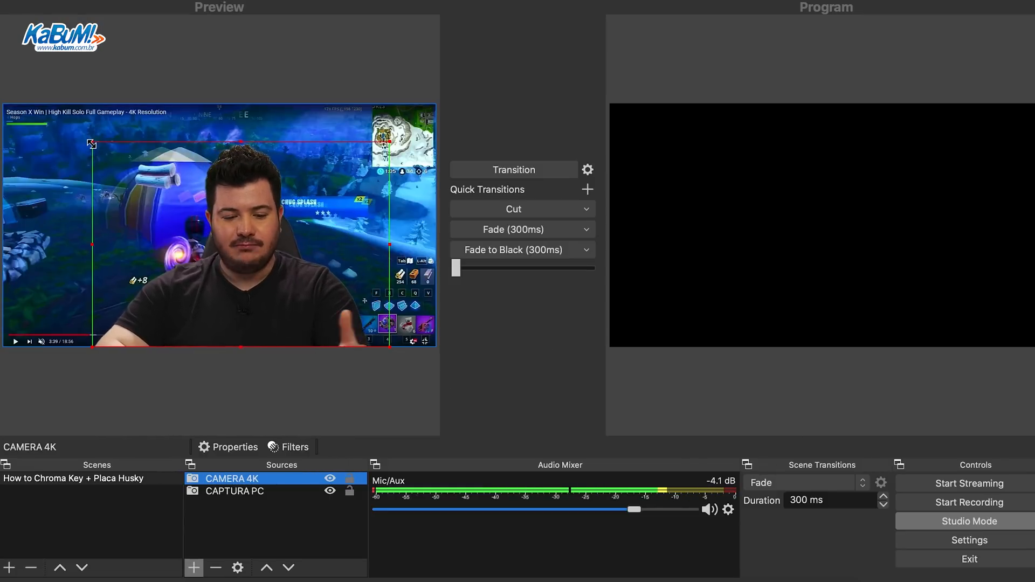
Shrink the keyed camera into the lower-left corner of the gameplay and send the scene to Program with the Cut transition.
{"action": "left_click_drag", "start_coordinate": [92, 144], "coordinate": [127, 282]}
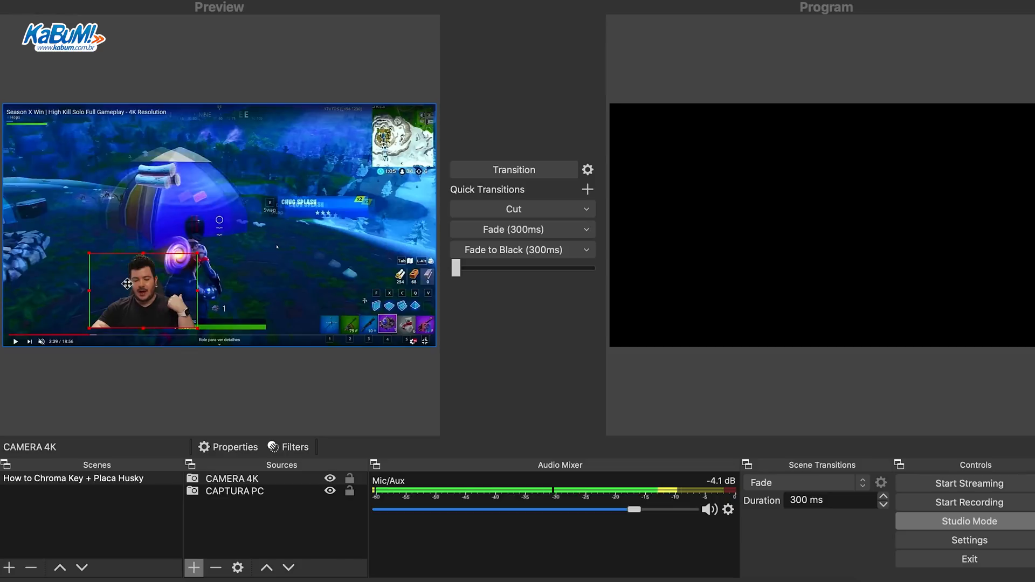
{"action": "left_click_drag", "start_coordinate": [128, 289], "coordinate": [41, 313]}
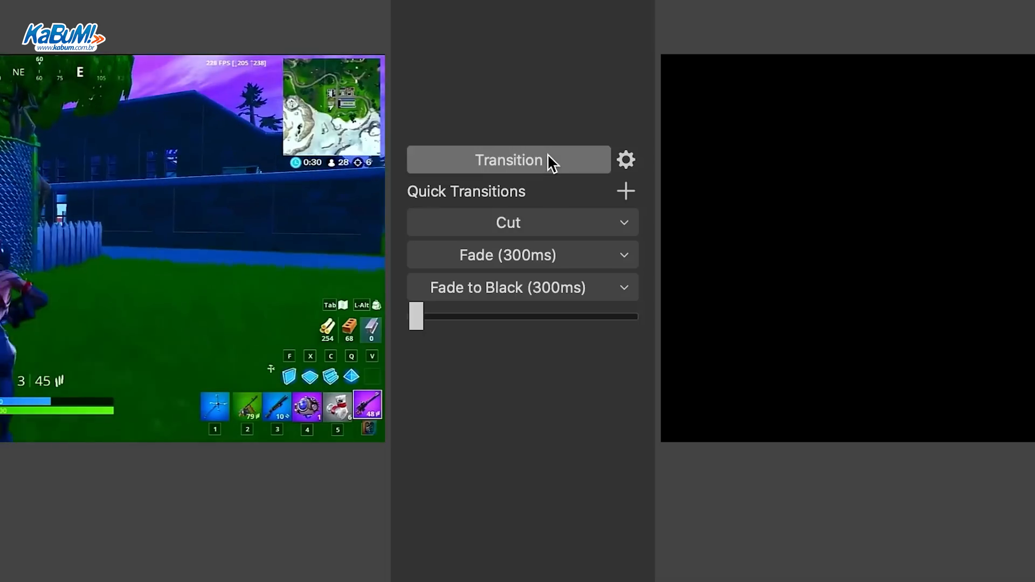
{"action": "left_click", "coordinate": [527, 210]}
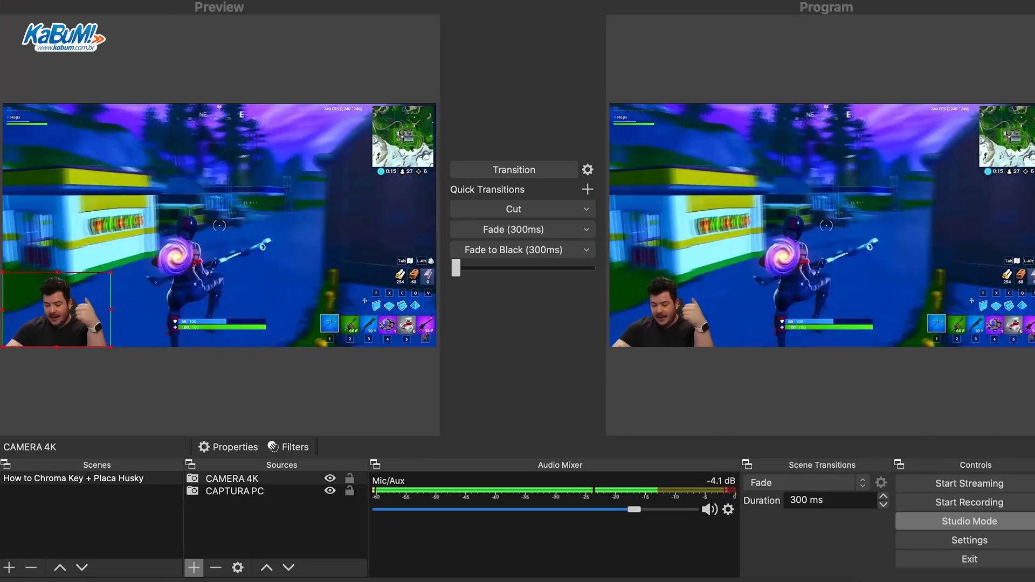
Open the settings and examine the available services in the stream configuration.
{"action": "left_click", "coordinate": [81, 0]}
{"action": "mouse_move", "coordinate": [46, 0]}
{"action": "left_click", "coordinate": [80, 15]}
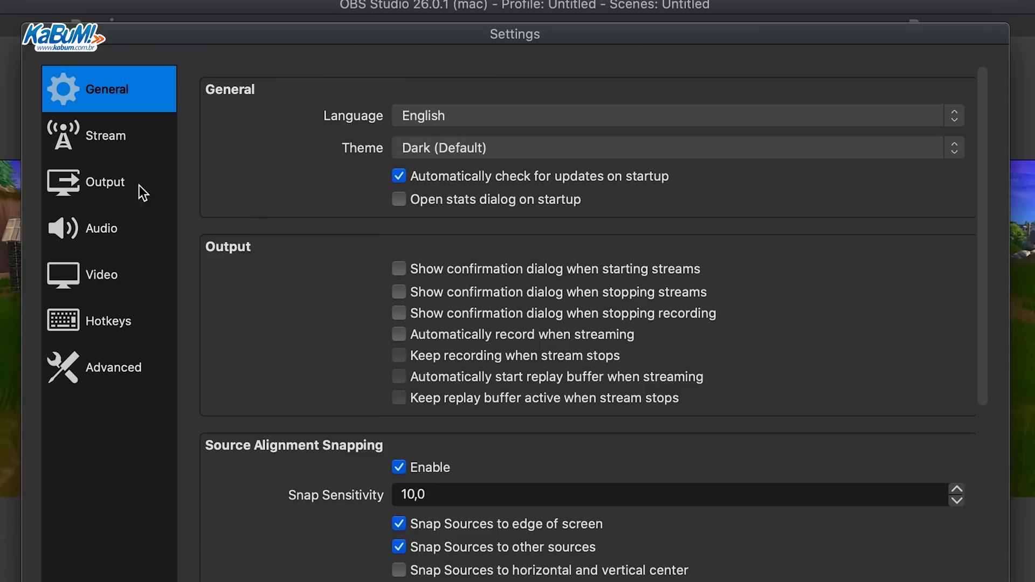
{"action": "left_click", "coordinate": [117, 142]}
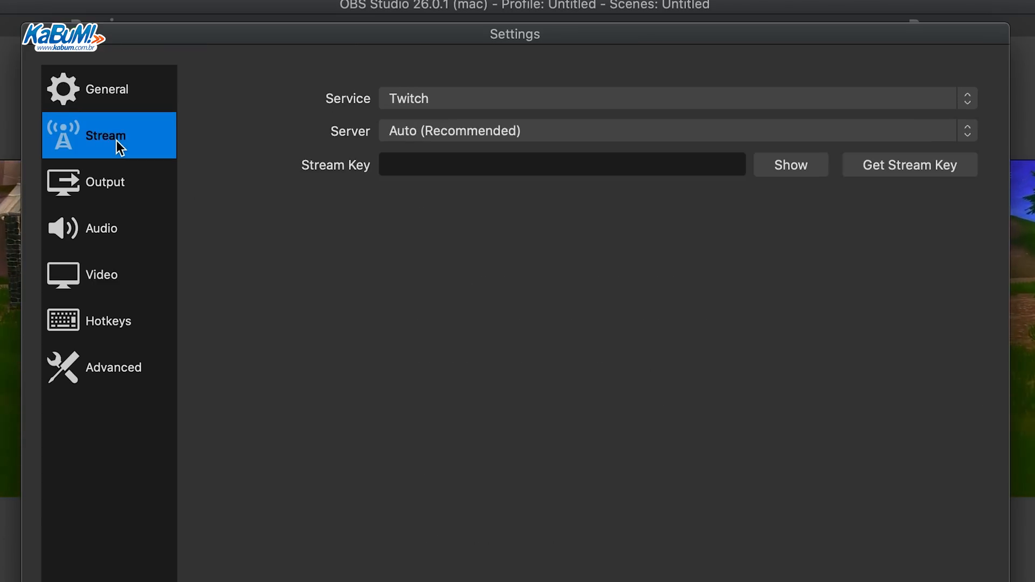
{"action": "left_click", "coordinate": [496, 106]}
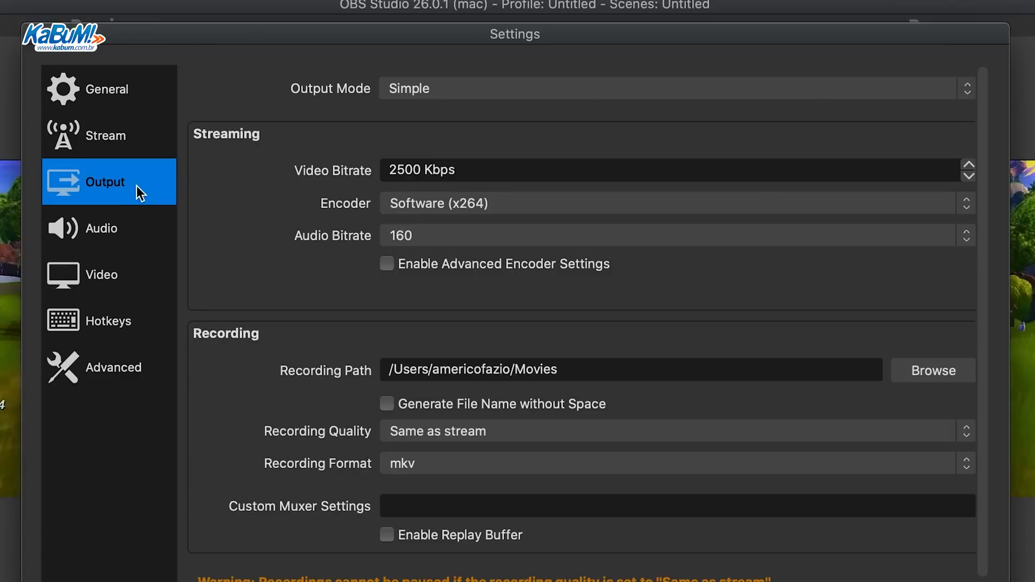
Examine the output mode, recording path and recording quality options in the output settings.
{"action": "left_click", "coordinate": [468, 90]}
{"action": "left_click", "coordinate": [468, 90]}
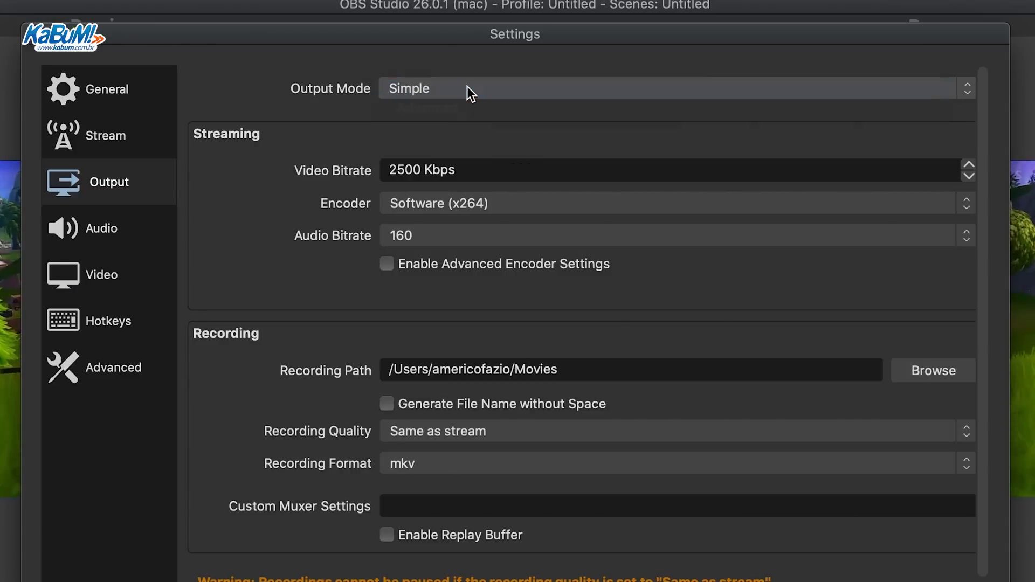
{"action": "left_click", "coordinate": [468, 90]}
{"action": "left_click", "coordinate": [376, 137]}
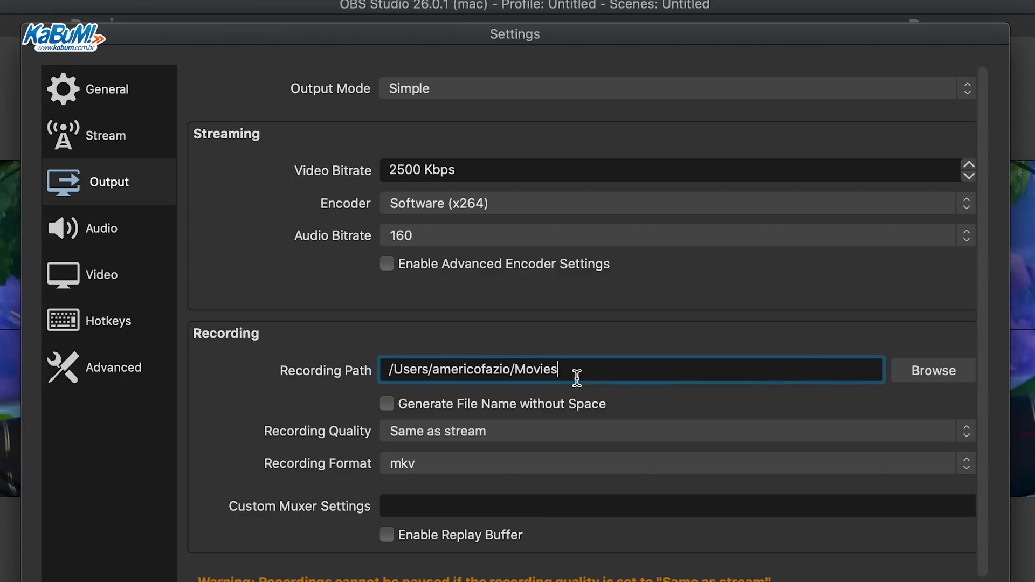
{"action": "left_click", "coordinate": [559, 435]}
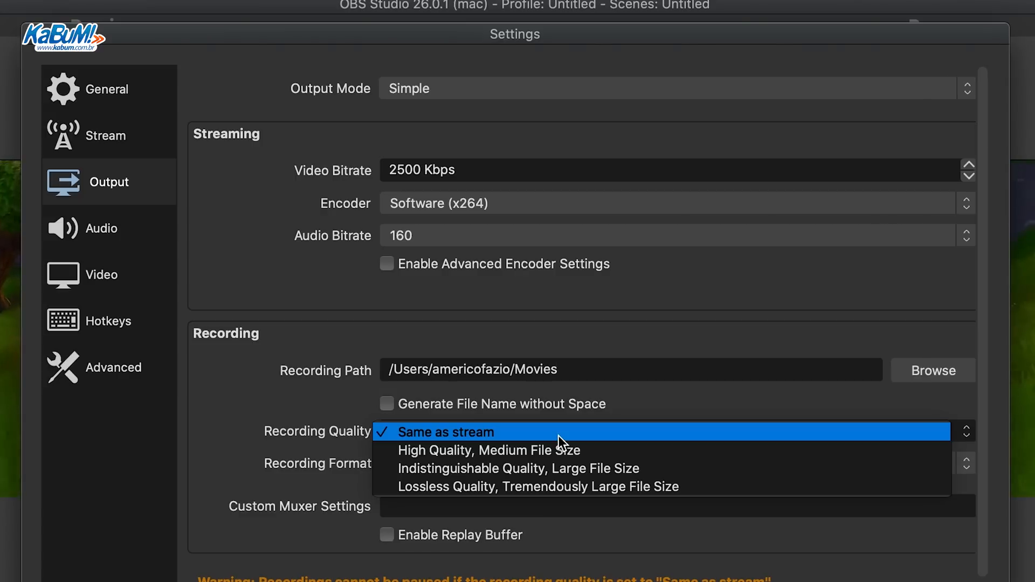